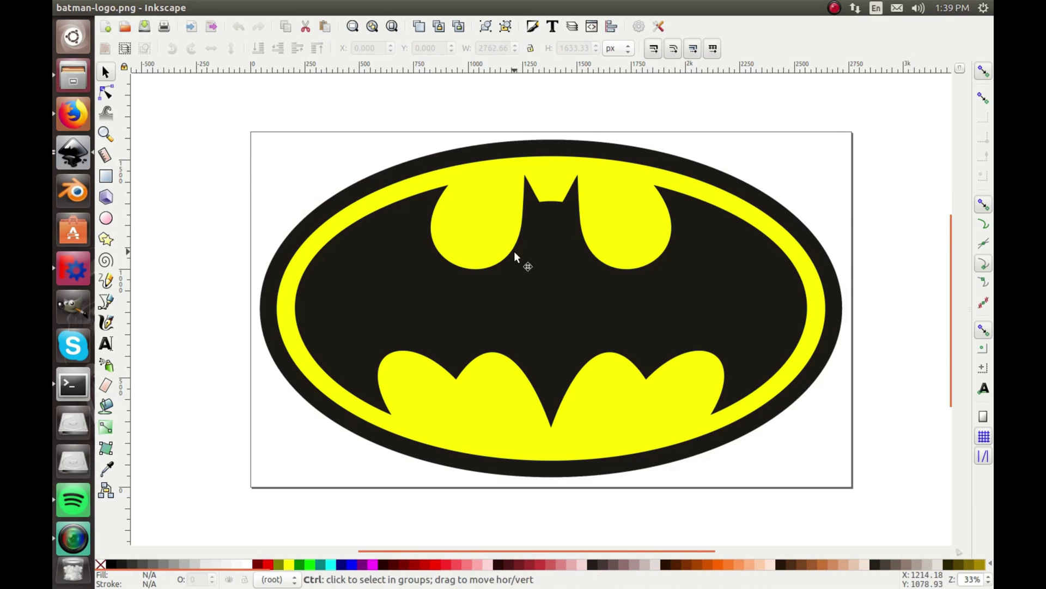
# Step: Select the Batman bitmap image and open Path > Trace Bitmap
pyautogui.keyDown('ctrl'); pyautogui.scroll(5, 513, 251); pyautogui.keyUp('ctrl')
pyautogui.keyDown('ctrl'); pyautogui.scroll(8, 507, 248); pyautogui.keyUp('ctrl')
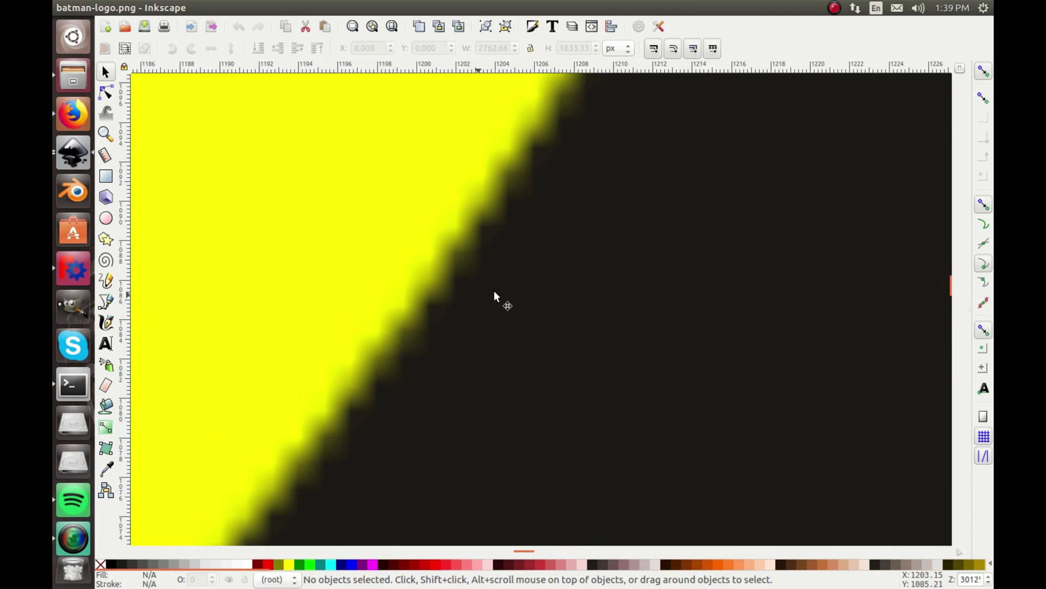
pyautogui.keyDown('ctrl'); pyautogui.scroll(-13, 637, 297); pyautogui.keyUp('ctrl')
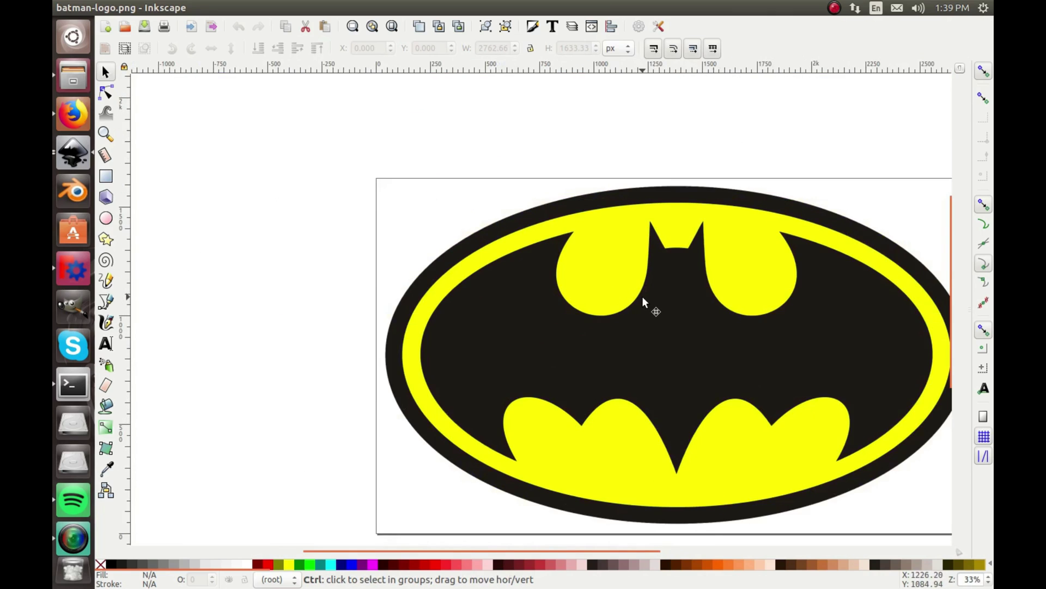
pyautogui.keyDown('ctrl'); pyautogui.scroll(-1, 655, 296); pyautogui.keyUp('ctrl')
pyautogui.keyDown('ctrl'); pyautogui.scroll(1, 664, 299); pyautogui.keyUp('ctrl')
pyautogui.moveTo(664, 298); pyautogui.dragTo(572, 257)
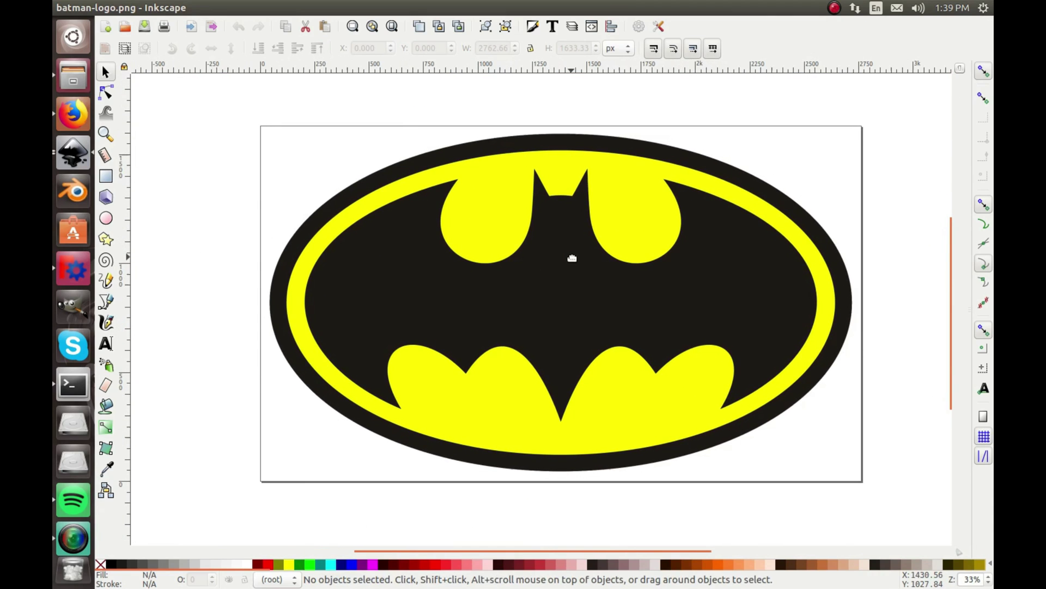
pyautogui.click(553, 300)
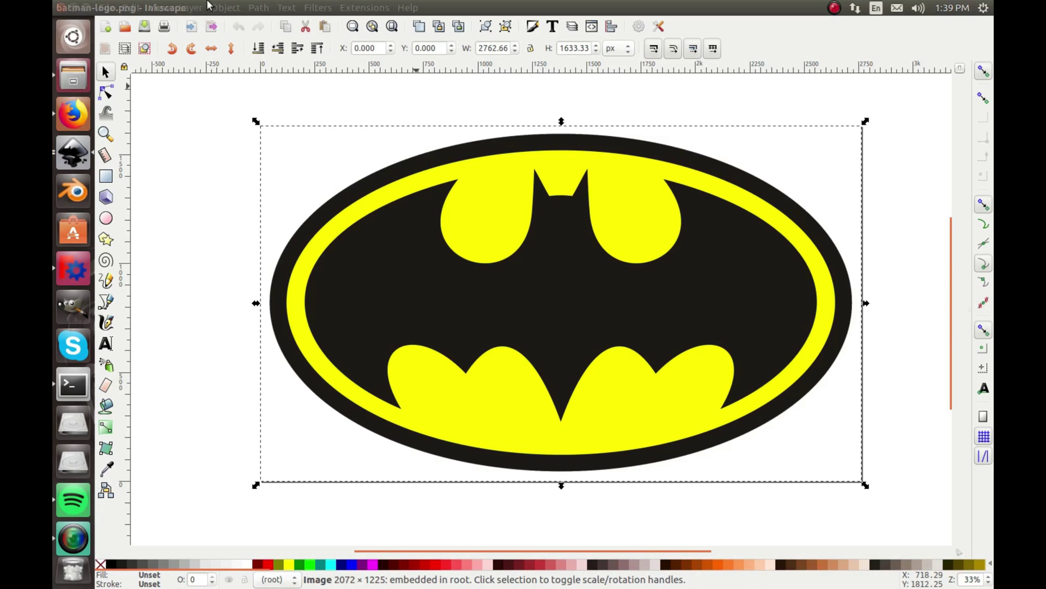
pyautogui.click(259, 8)
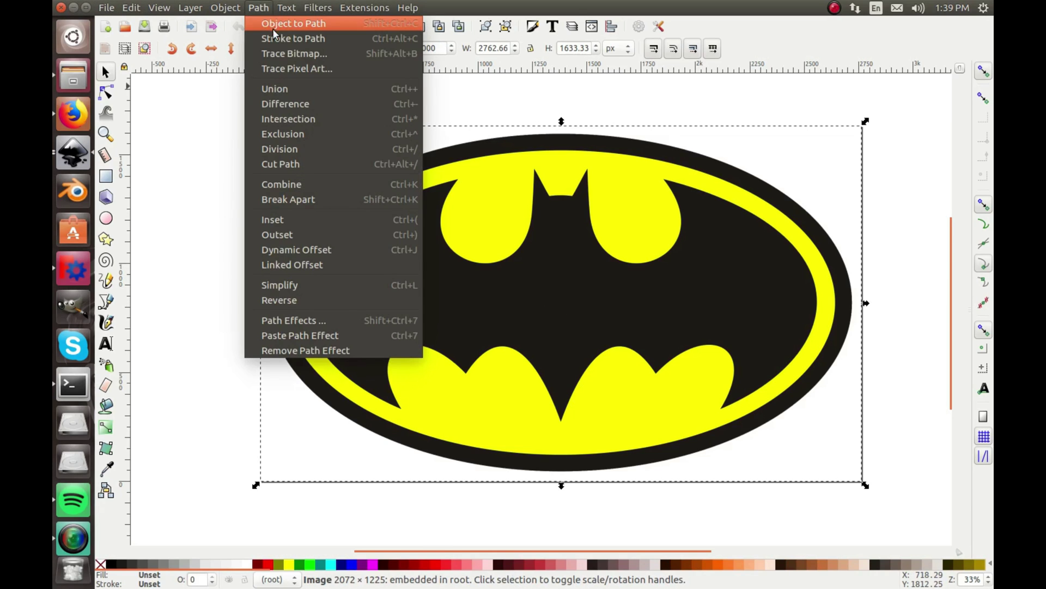
pyautogui.click(316, 54)
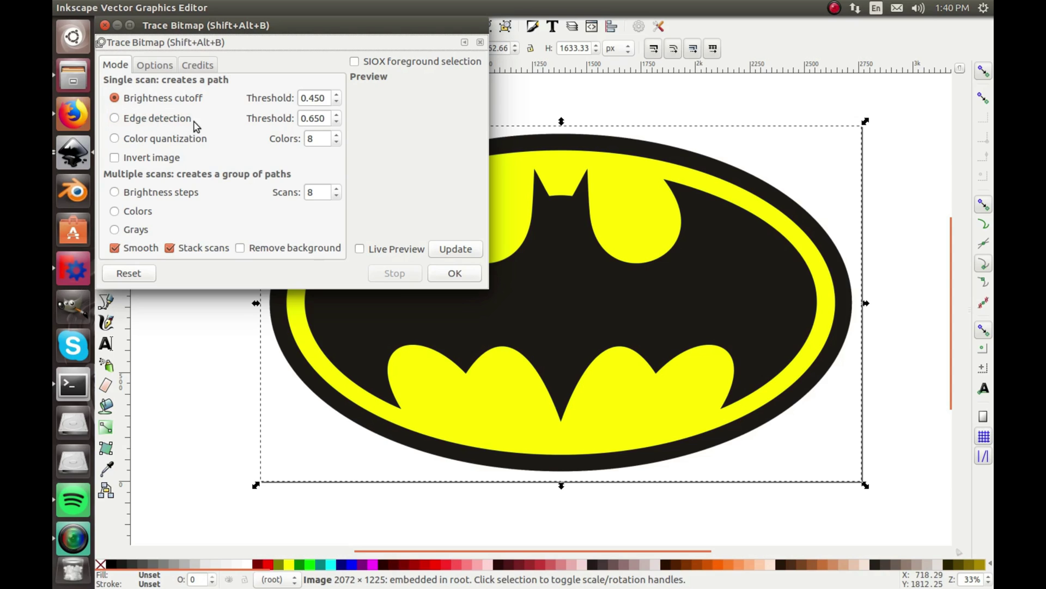
# Step: Trace in Colors mode with 3 scans, smoothing off and background removed, creating the vector group
pyautogui.click(337, 189)
pyautogui.click(452, 253)
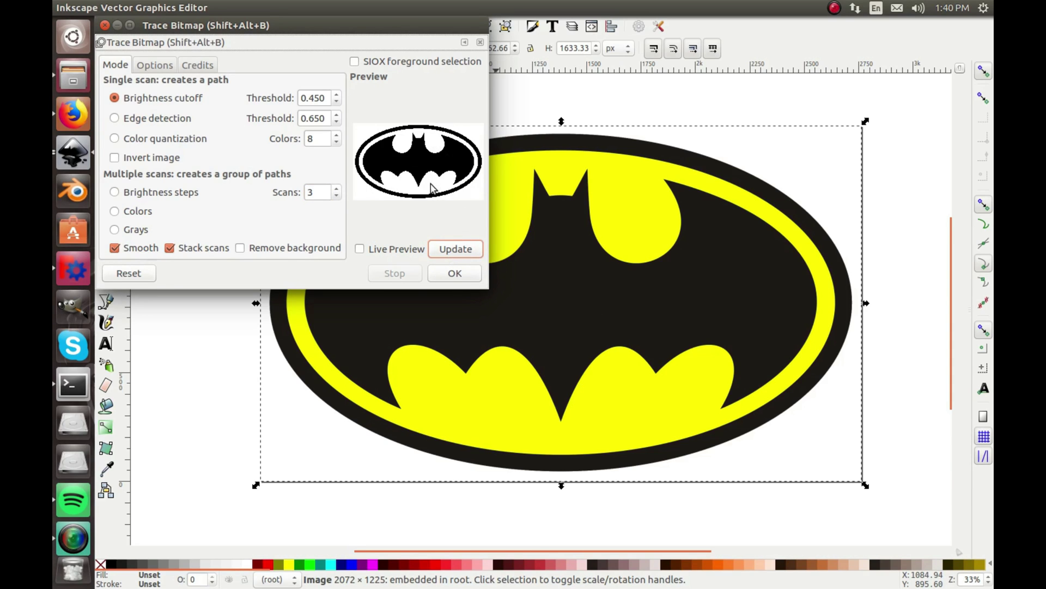
pyautogui.click(134, 212)
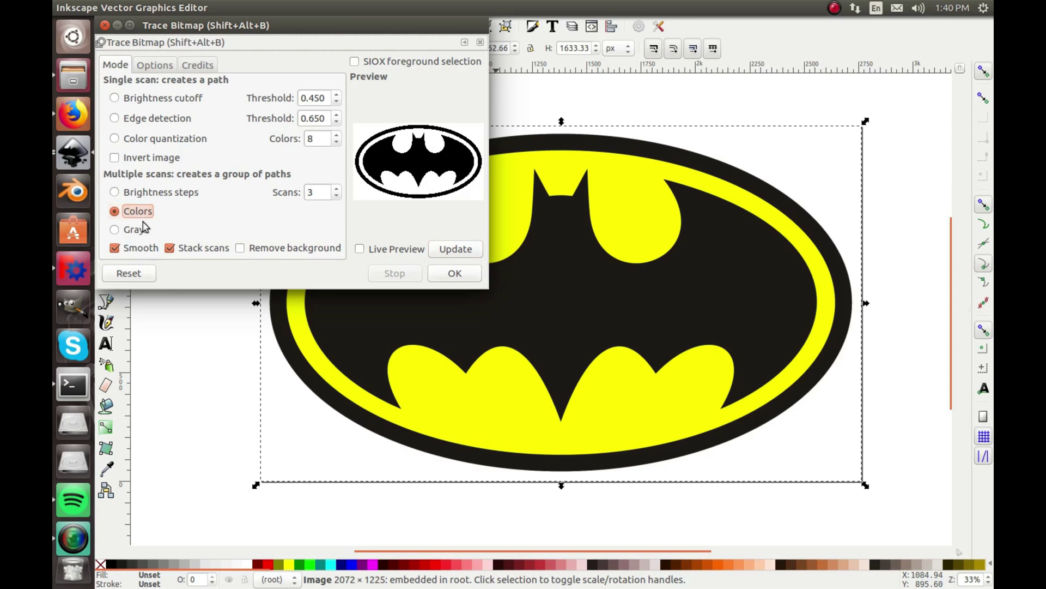
pyautogui.click(139, 248)
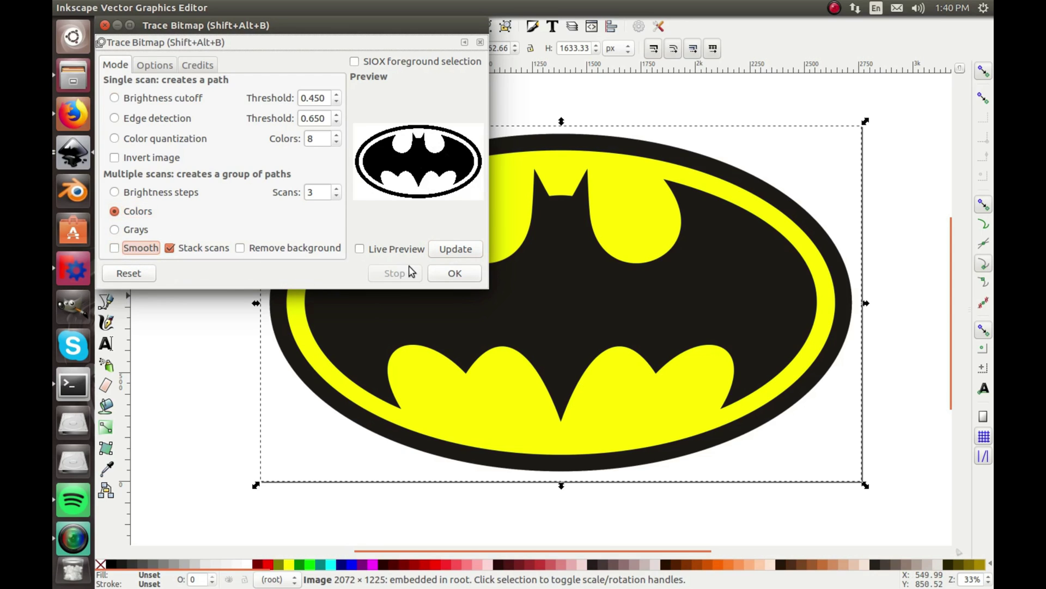
pyautogui.click(454, 249)
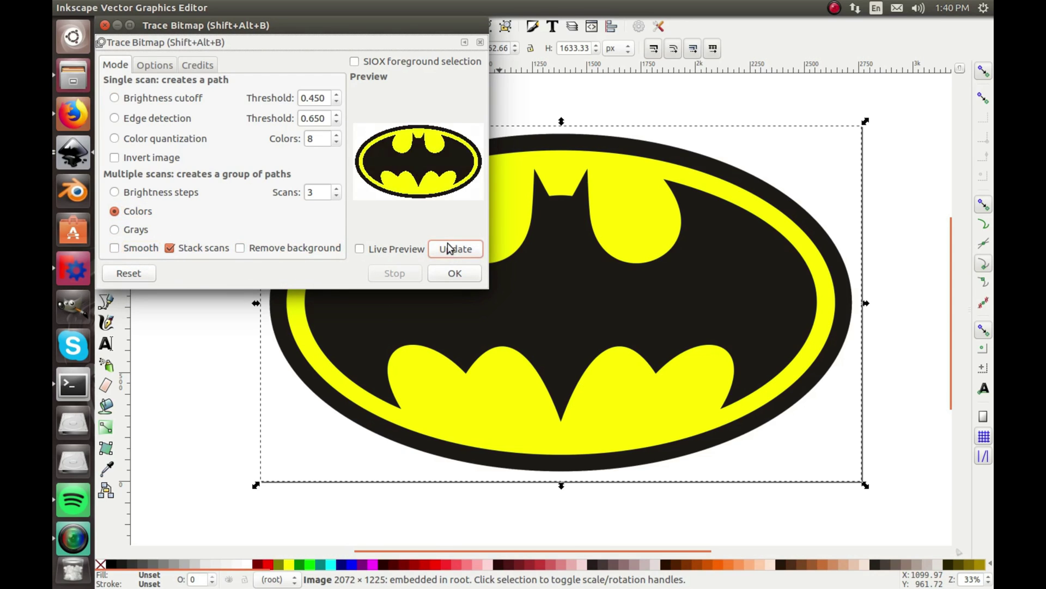
pyautogui.click(331, 249)
pyautogui.click(446, 249)
pyautogui.click(445, 250)
pyautogui.click(456, 273)
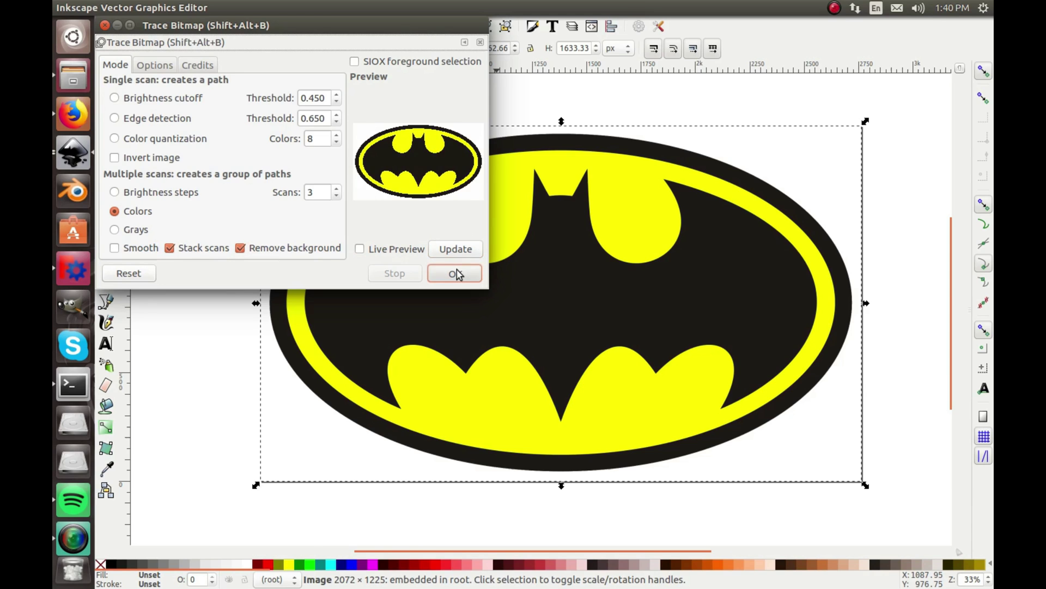
# Step: Close the Trace Bitmap dialog and move the traced logo away from the original bitmap
pyautogui.click(480, 42)
pyautogui.moveTo(561, 248); pyautogui.dragTo(472, 267)
pyautogui.scroll(3, 440, 263)
pyautogui.scroll(4, 439, 262)
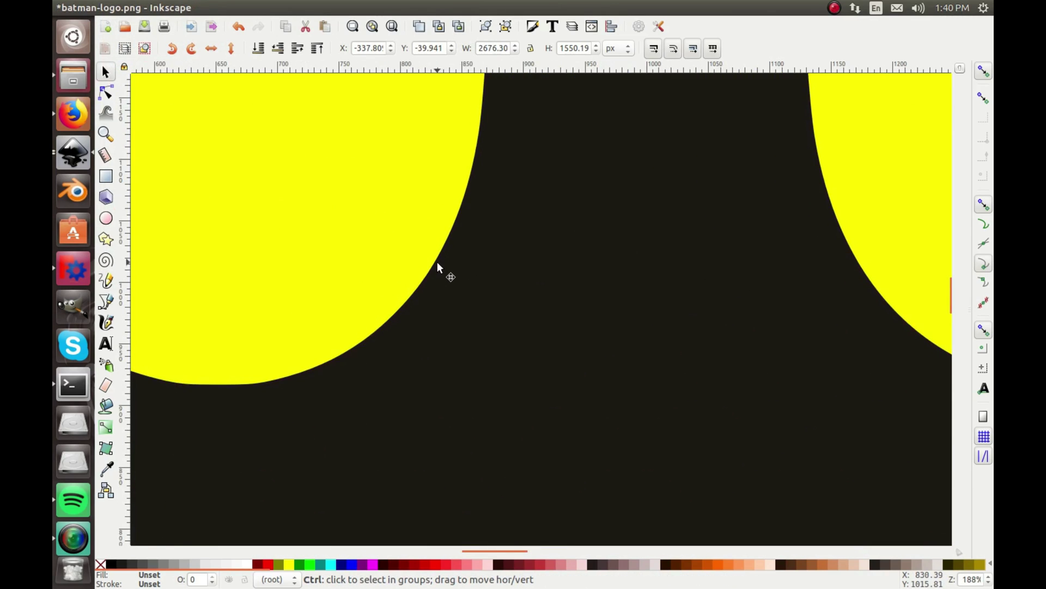
pyautogui.scroll(-7, 433, 260)
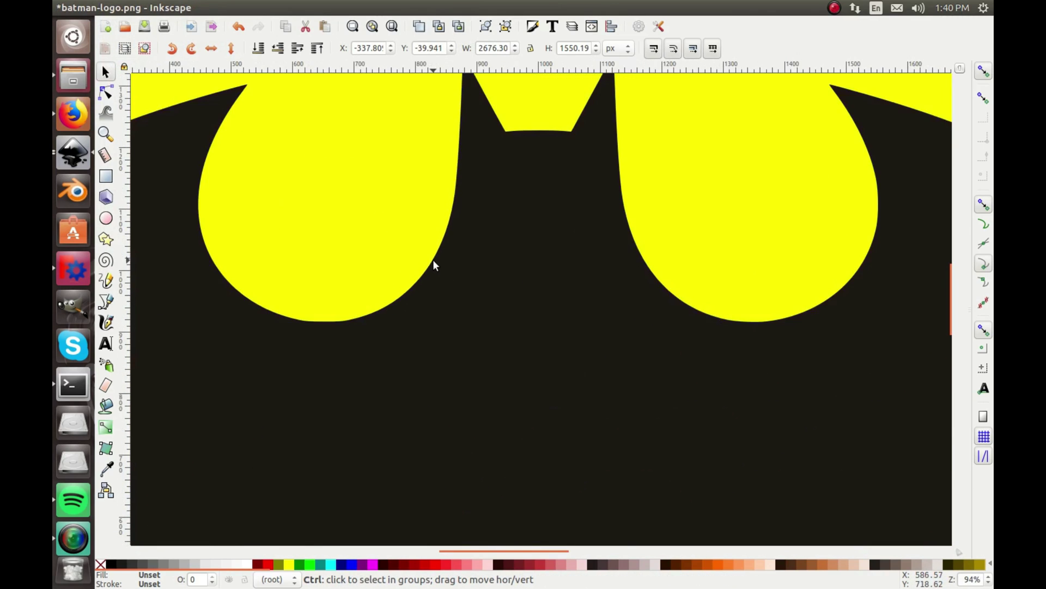
pyautogui.scroll(3, 456, 210)
pyautogui.scroll(7, 455, 212)
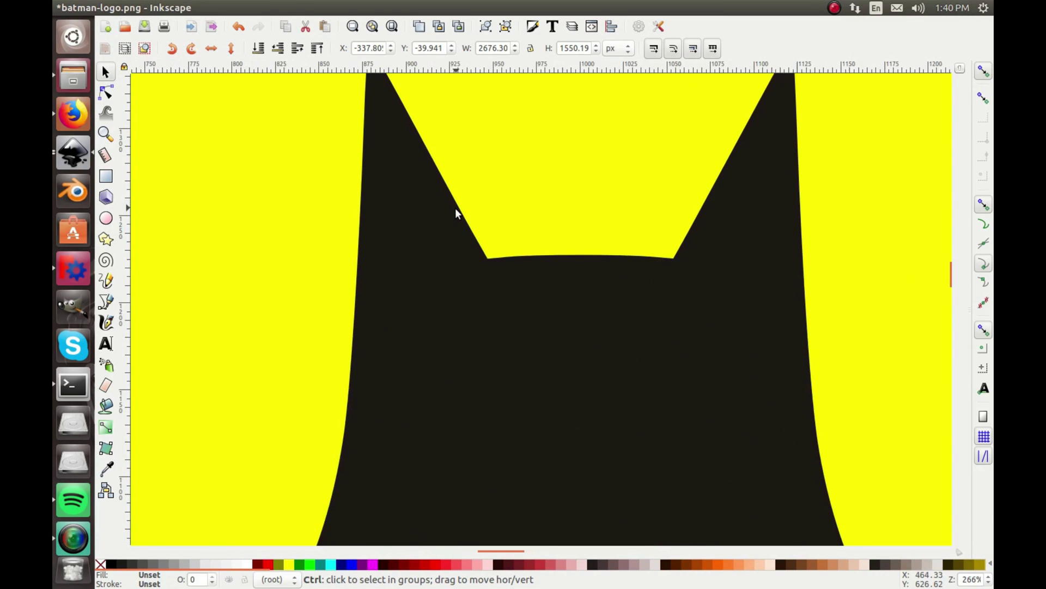
pyautogui.scroll(-1, 456, 213)
pyautogui.scroll(-10, 456, 208)
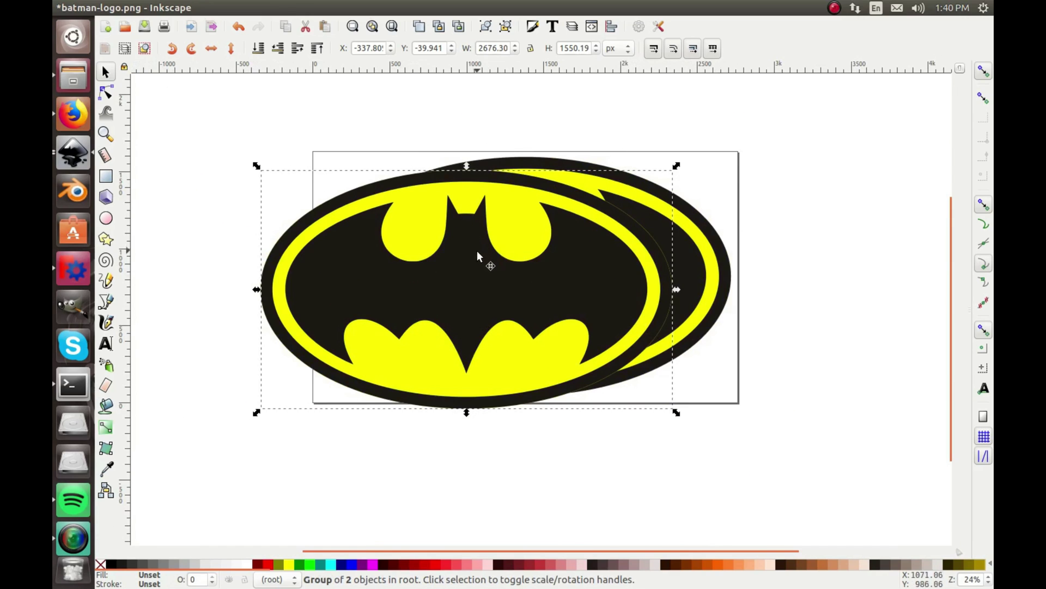
pyautogui.moveTo(476, 250); pyautogui.dragTo(481, 297)
# Step: Delete the original bitmap and drag the traced vector logo onto the page
pyautogui.click(539, 201)
pyautogui.press('Delete')
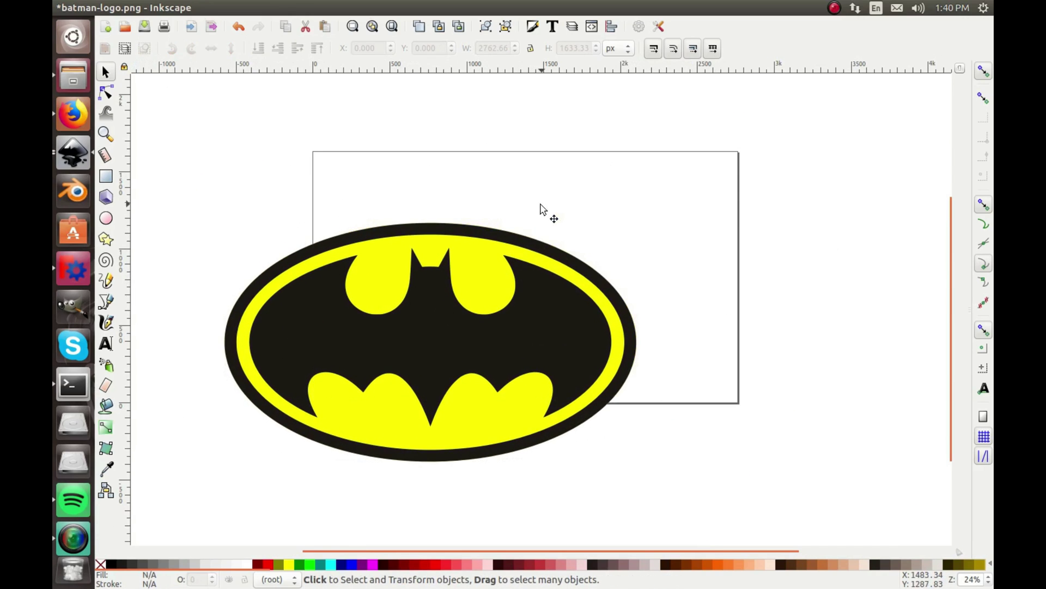
pyautogui.click(533, 267)
pyautogui.moveTo(532, 266)
pyautogui.mouseDown()
pyautogui.moveTo(600, 205)
pyautogui.moveTo(602, 191)
pyautogui.moveTo(605, 214)
pyautogui.mouseUp()
pyautogui.scroll(3, 536, 192)
pyautogui.scroll(-1, 537, 198)
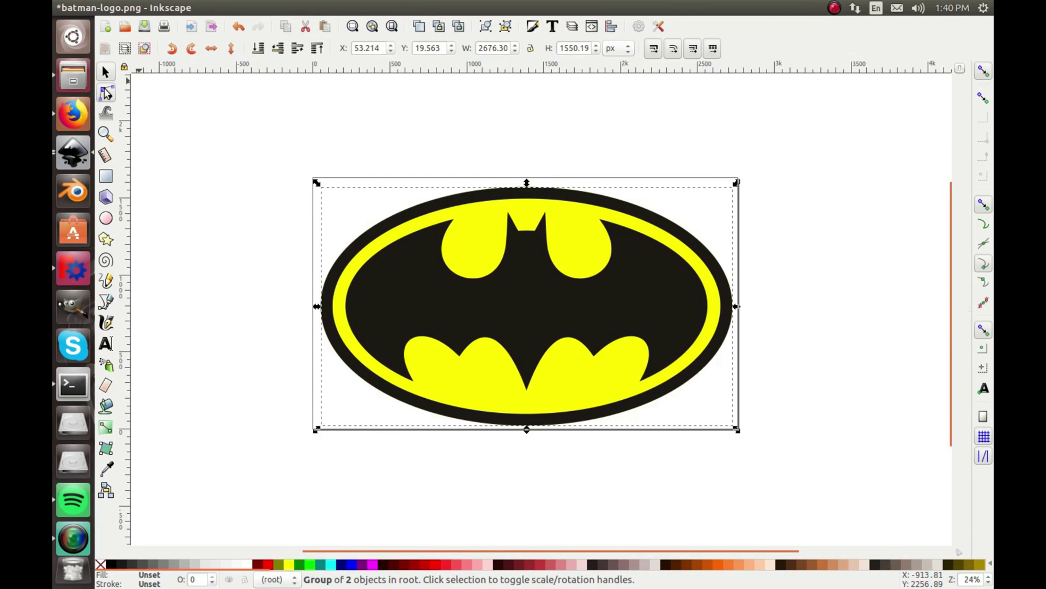
# Step: Show the logo path's nodes with the Node tool, trial-reshape the curve near the ear, then undo it
pyautogui.click(105, 93)
pyautogui.click(457, 267)
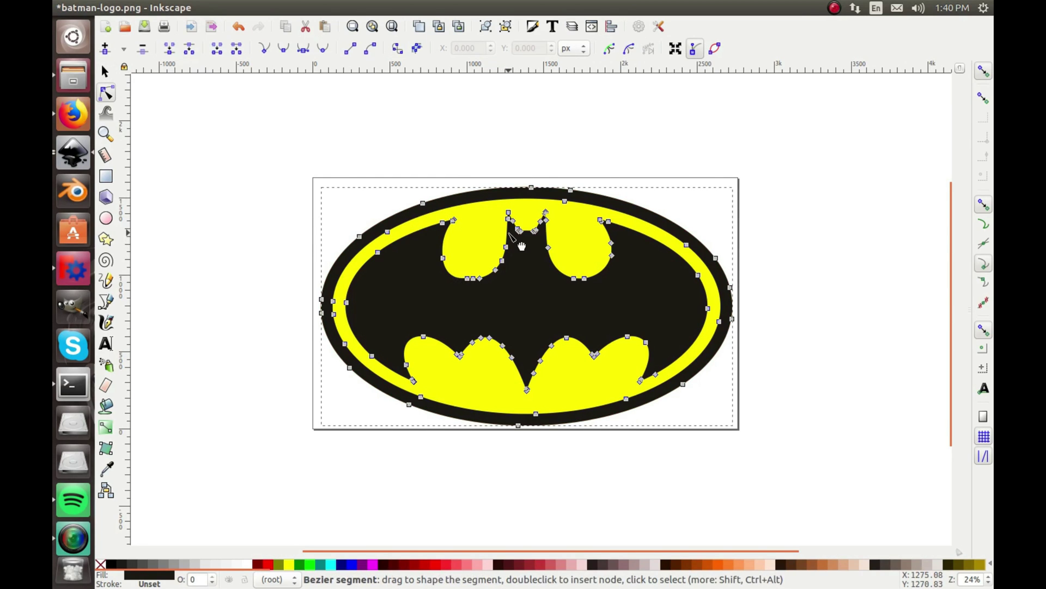
pyautogui.moveTo(515, 235); pyautogui.dragTo(529, 244)
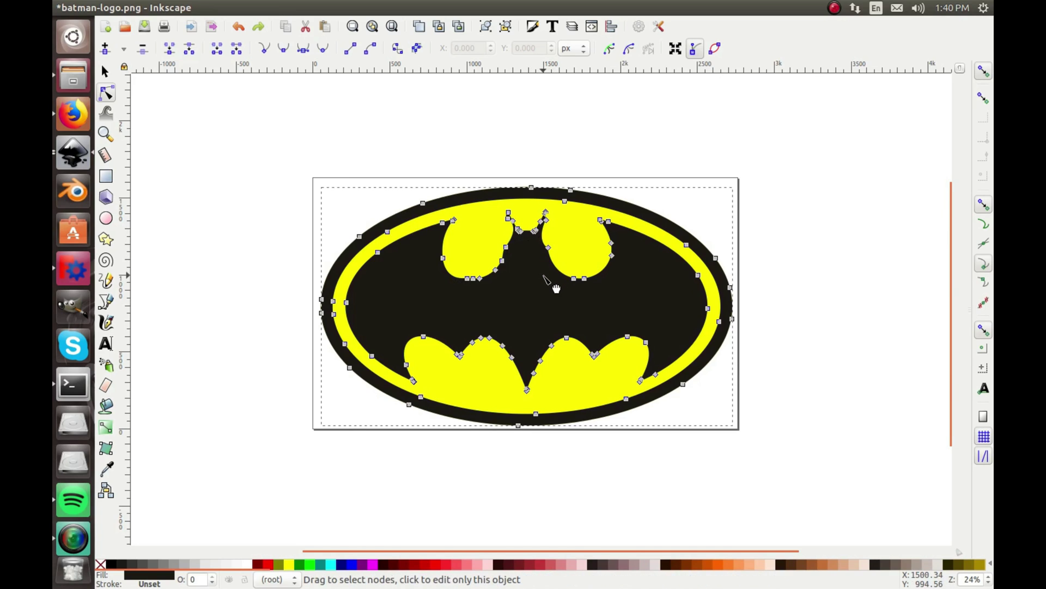
pyautogui.hotkey('ctrl', 'z')
pyautogui.hotkey('ctrl', 'z')
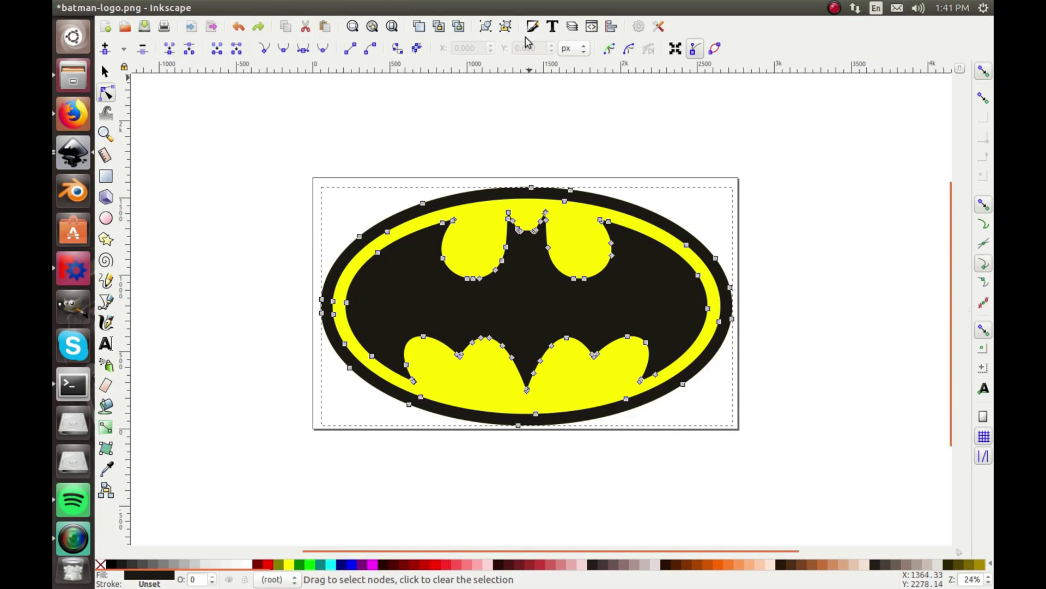
pyautogui.click(271, 10)
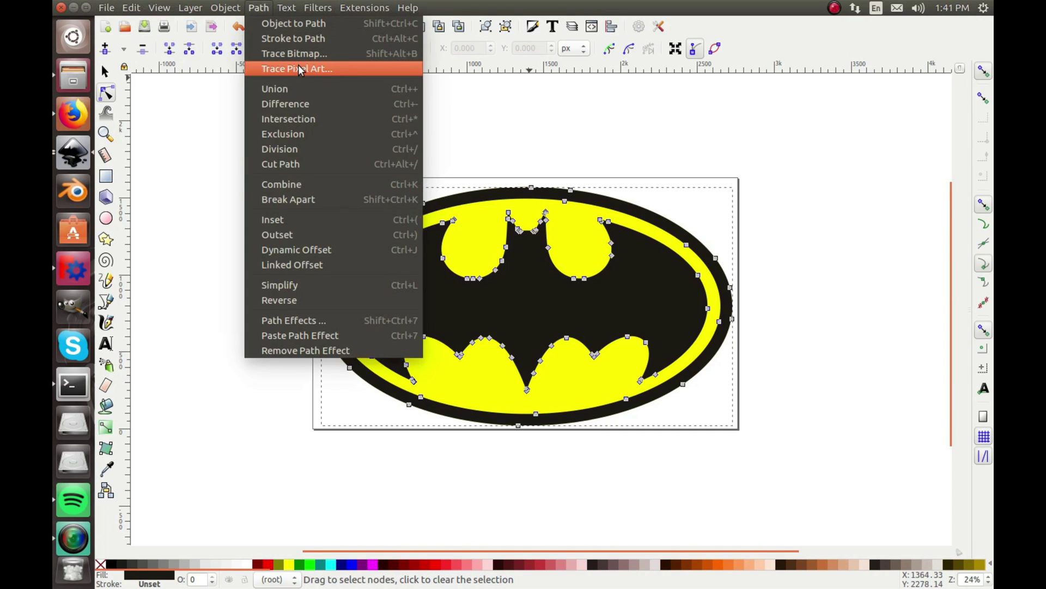
pyautogui.click(505, 162)
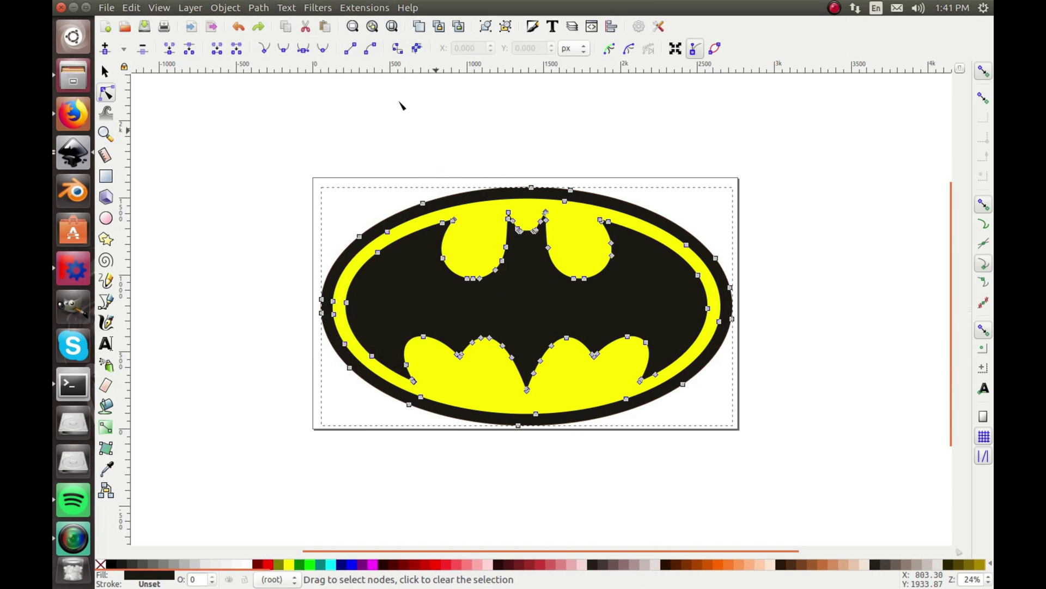
pyautogui.press('s')
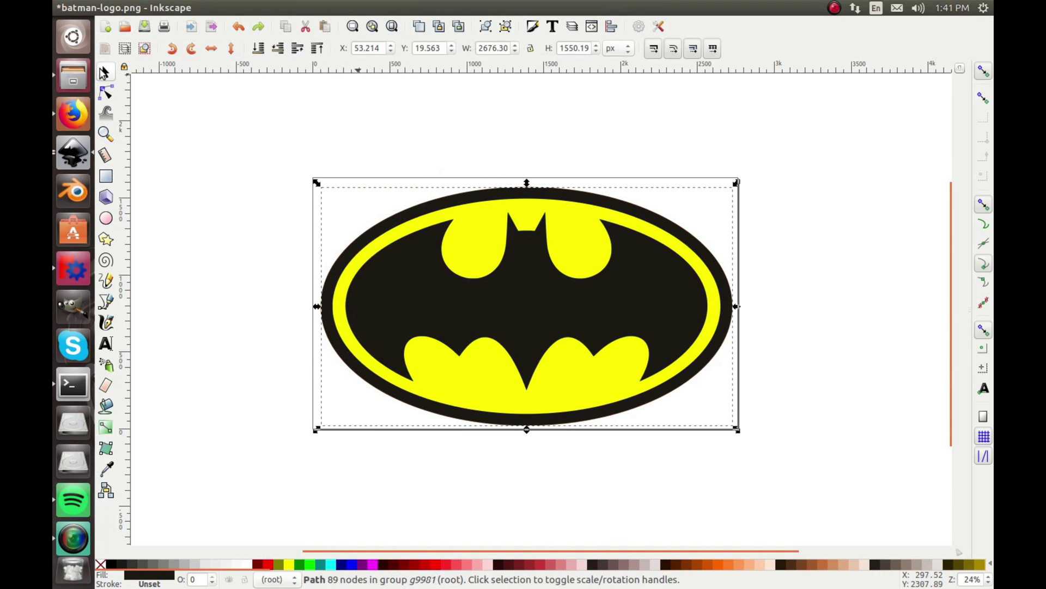
pyautogui.doubleClick(384, 261)
pyautogui.click(393, 260)
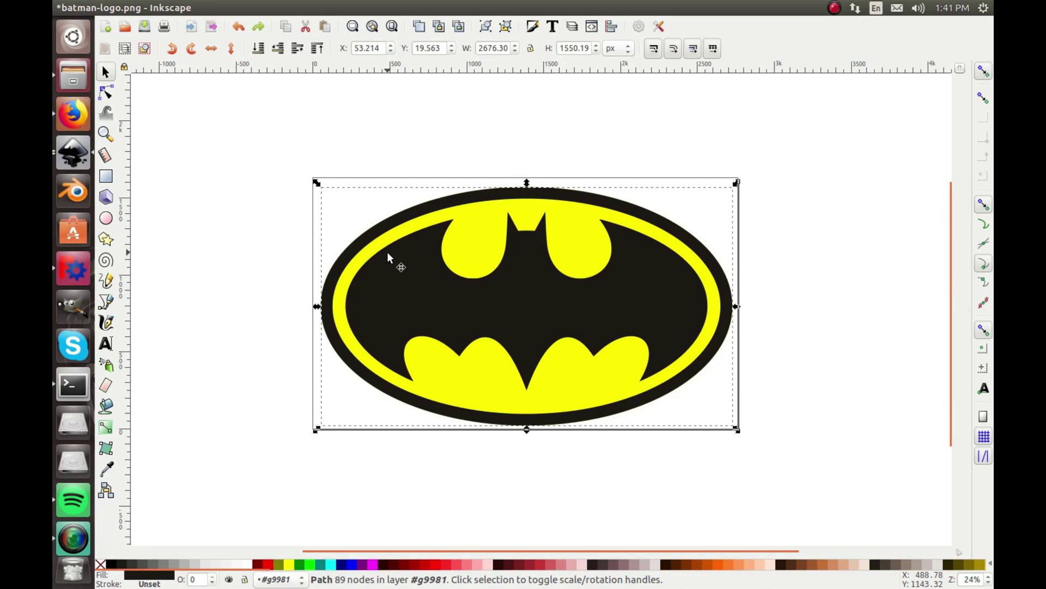
pyautogui.hotkey('ctrl', 'shift', 'g')
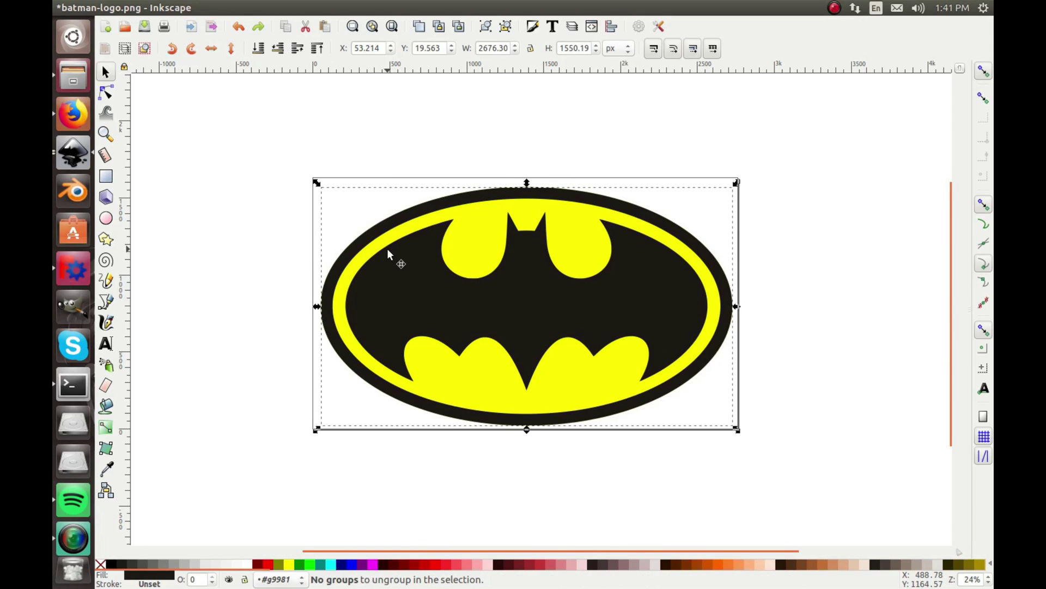
pyautogui.moveTo(393, 257); pyautogui.dragTo(484, 174)
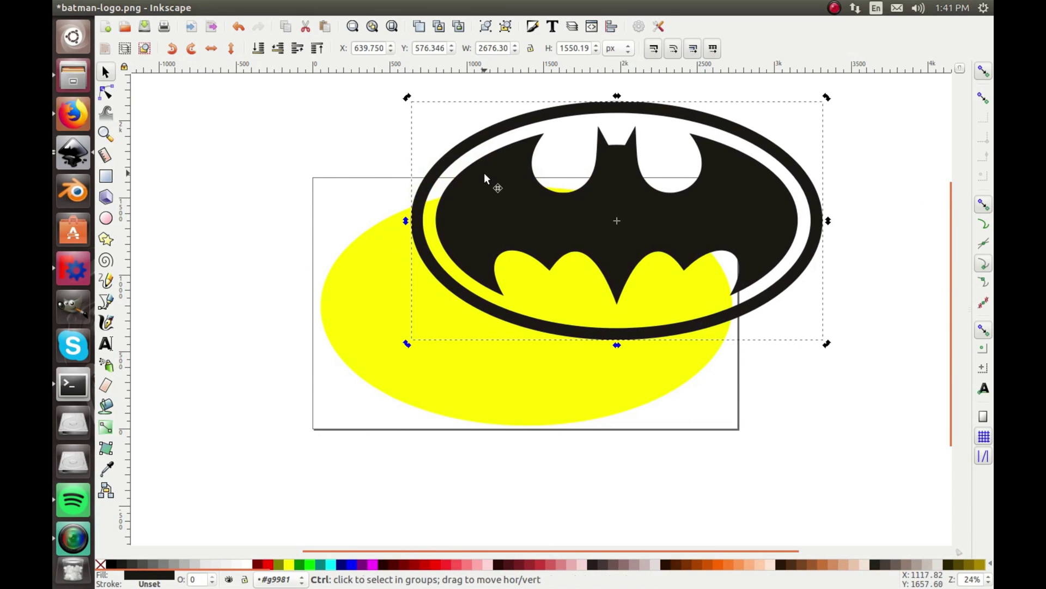
pyautogui.hotkey('ctrl', 'shift', 'g')
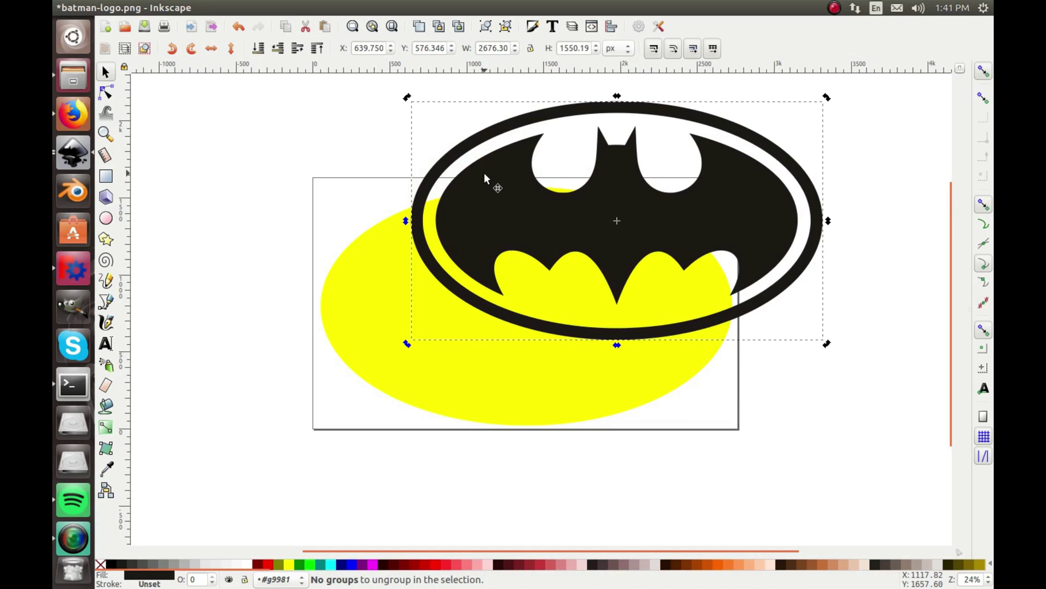
pyautogui.moveTo(505, 189); pyautogui.dragTo(602, 248)
pyautogui.click(467, 257)
pyautogui.moveTo(467, 256); pyautogui.dragTo(374, 231)
pyautogui.hotkey('ctrl', 'z')
pyautogui.hotkey('ctrl', 'z')
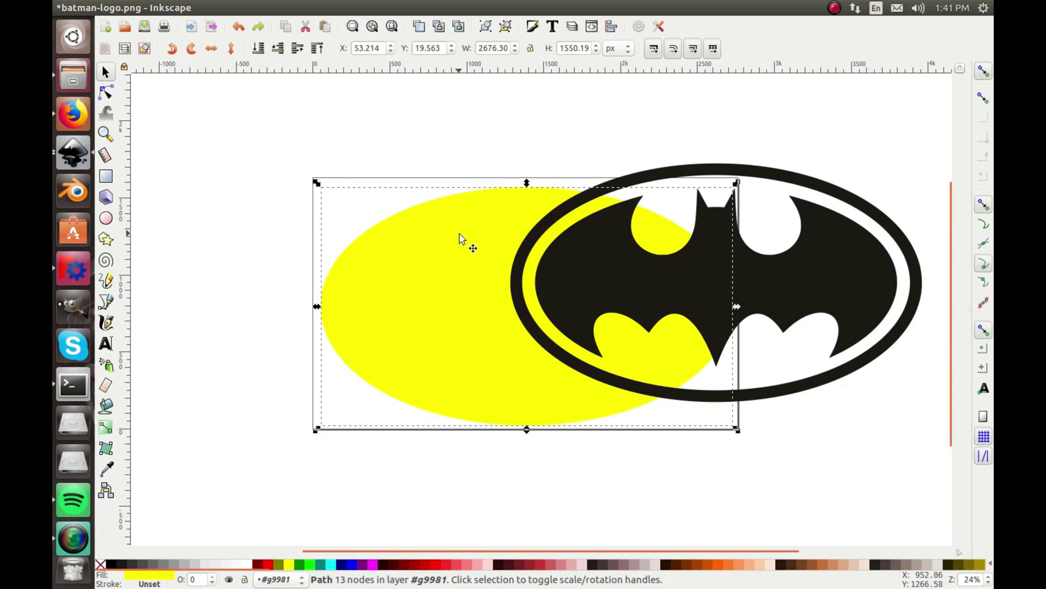
pyautogui.hotkey('ctrl', 'z')
pyautogui.click(515, 169)
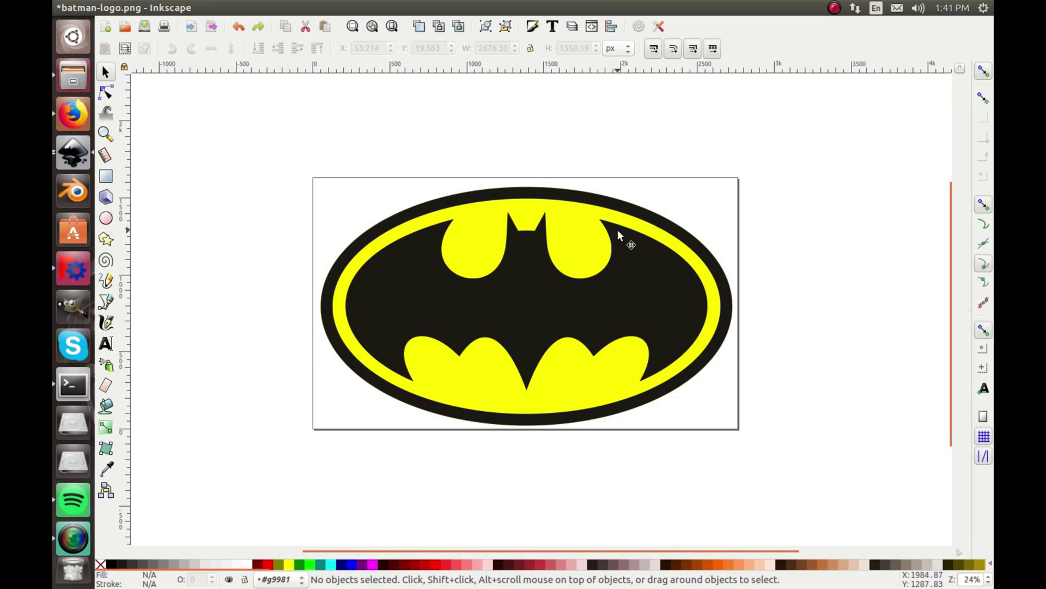
# Step: Zoom in on the ear edge, zoom back out, and pan so the whole Batman logo fills the view
pyautogui.scroll(8, 609, 222)
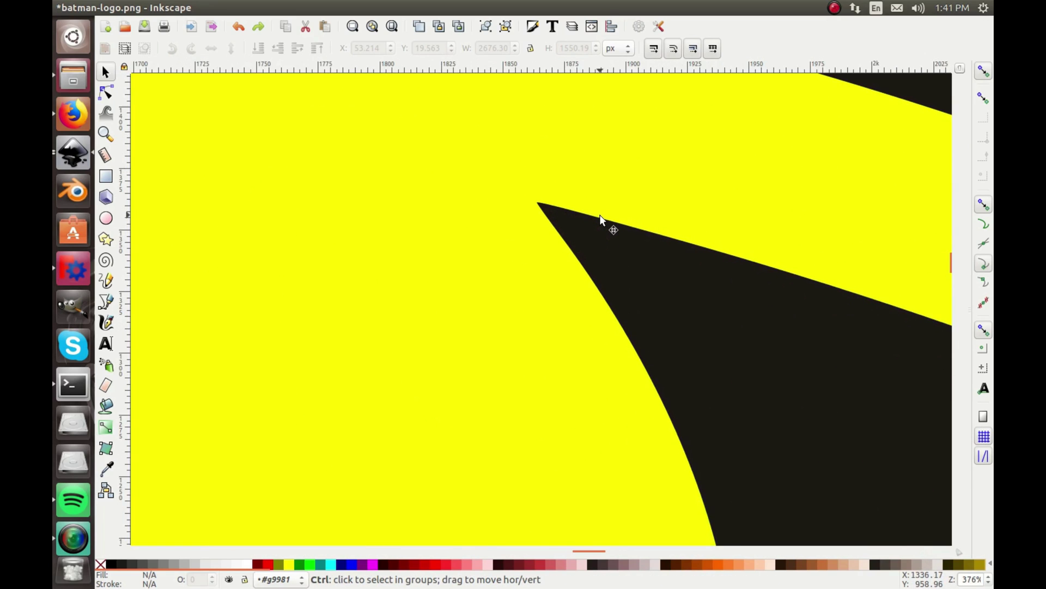
pyautogui.scroll(5, 602, 220)
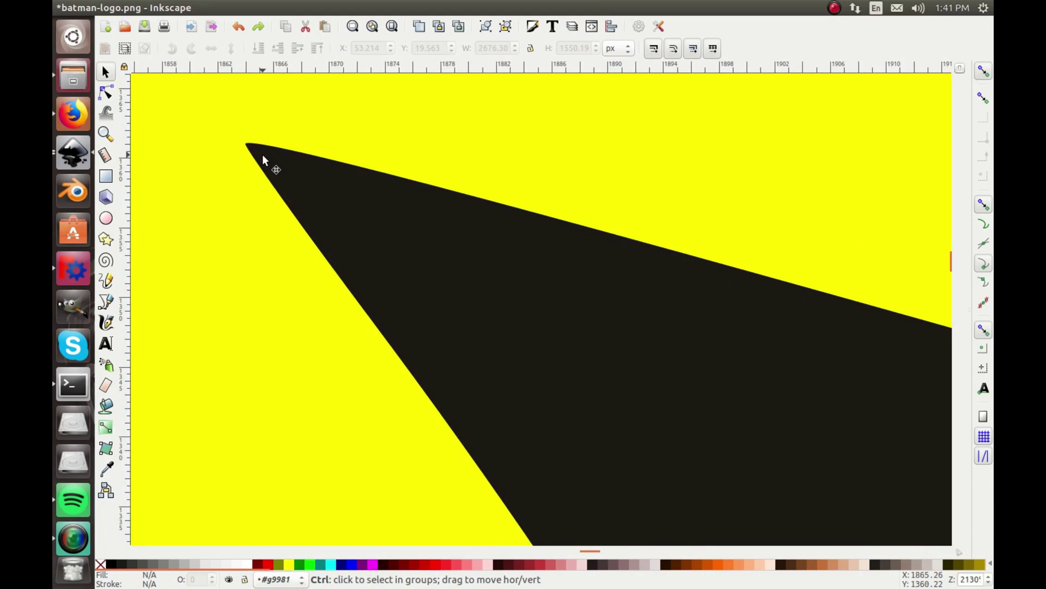
pyautogui.scroll(-14, 263, 158)
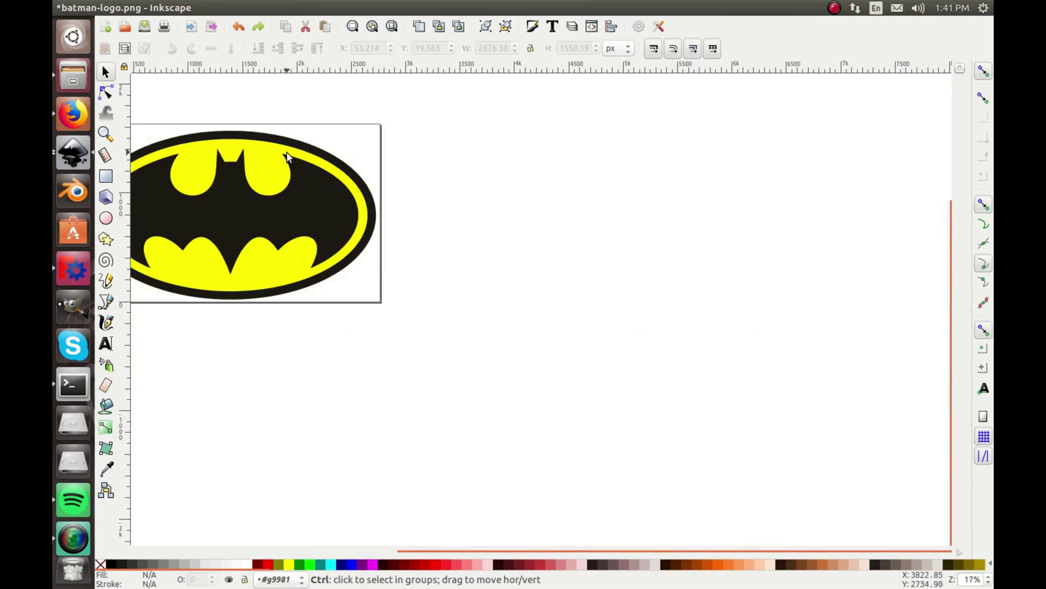
pyautogui.moveTo(369, 179); pyautogui.dragTo(597, 179)
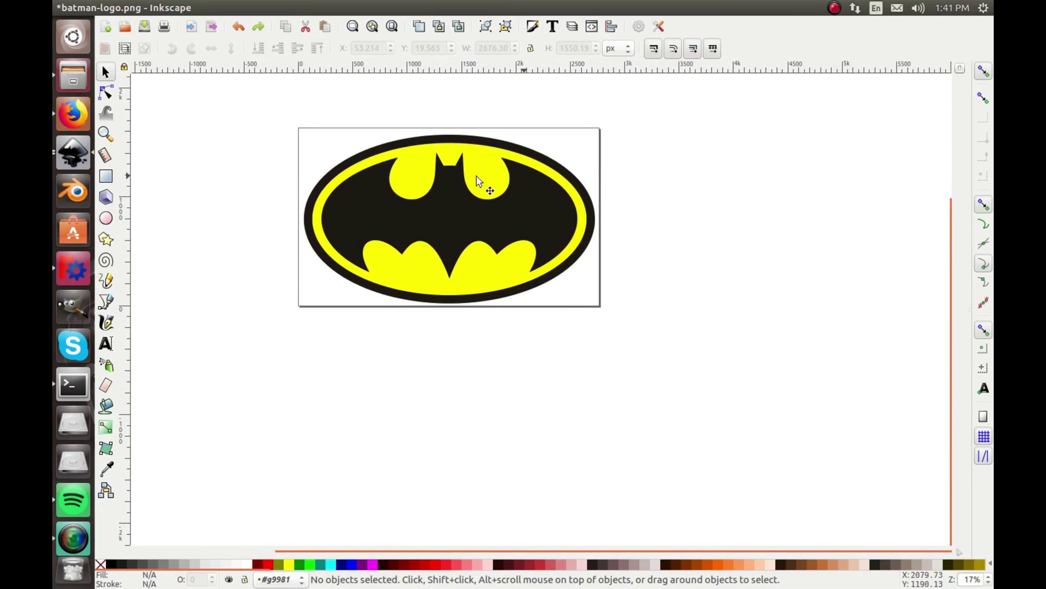
pyautogui.scroll(2, 457, 143)
pyautogui.scroll(4, 446, 252)
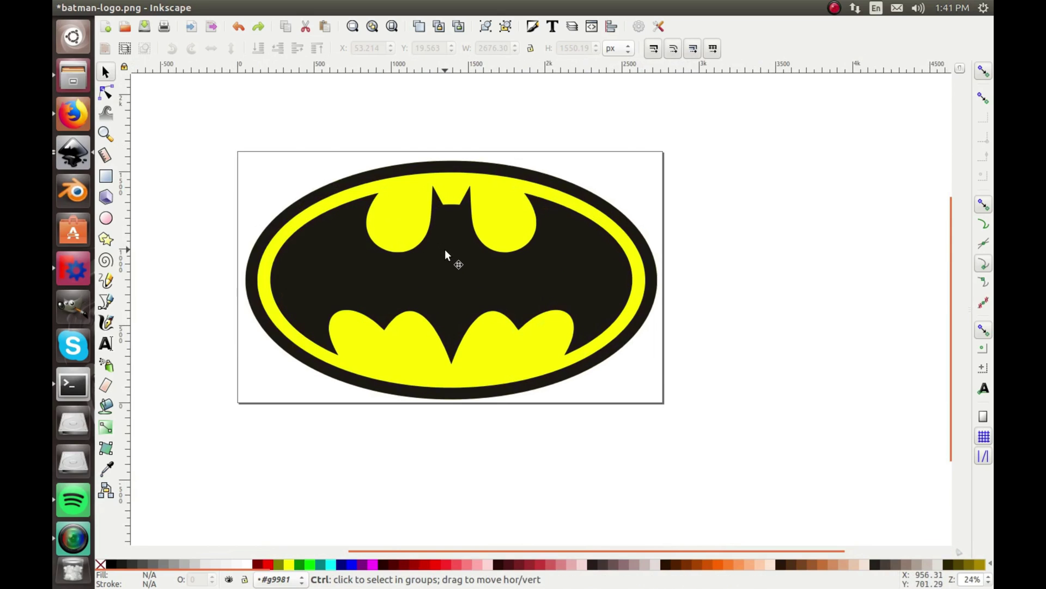
pyautogui.scroll(-1, 446, 252)
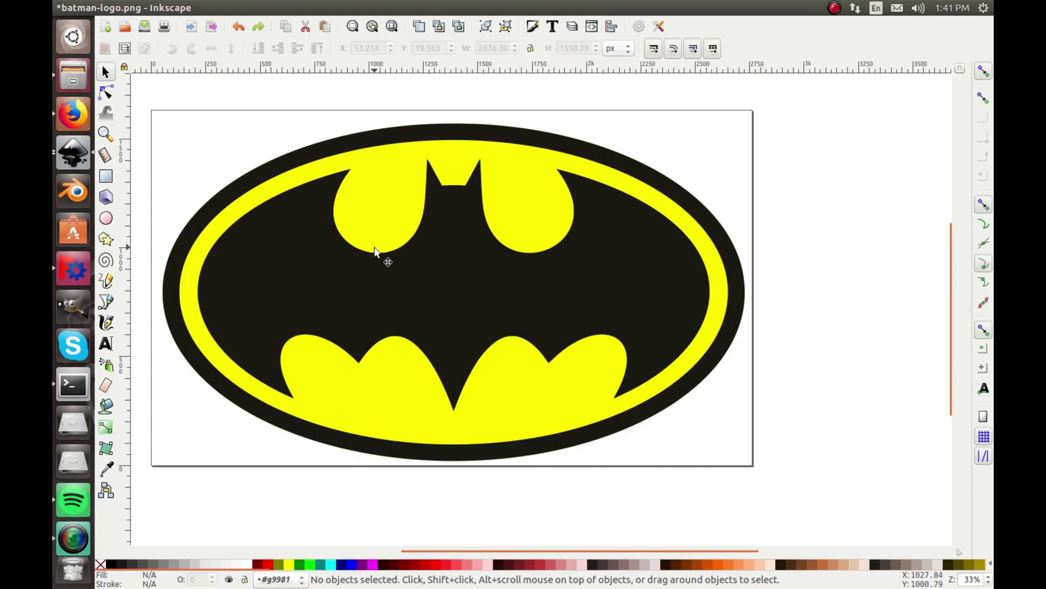
pyautogui.click(106, 218)
pyautogui.moveTo(248, 215); pyautogui.dragTo(234, 205)
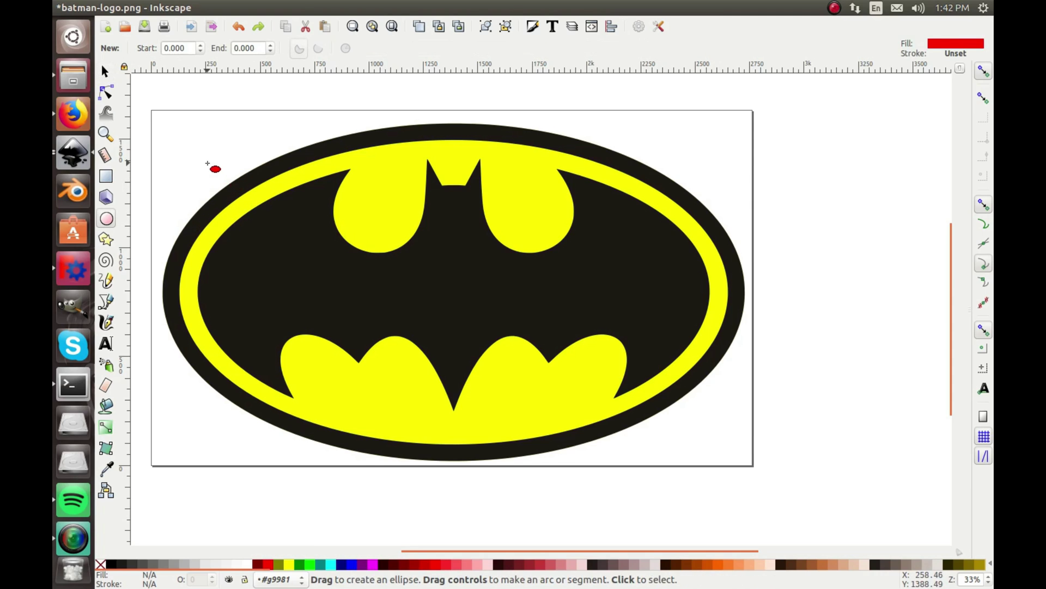
pyautogui.moveTo(207, 163); pyautogui.dragTo(229, 201)
pyautogui.press('s')
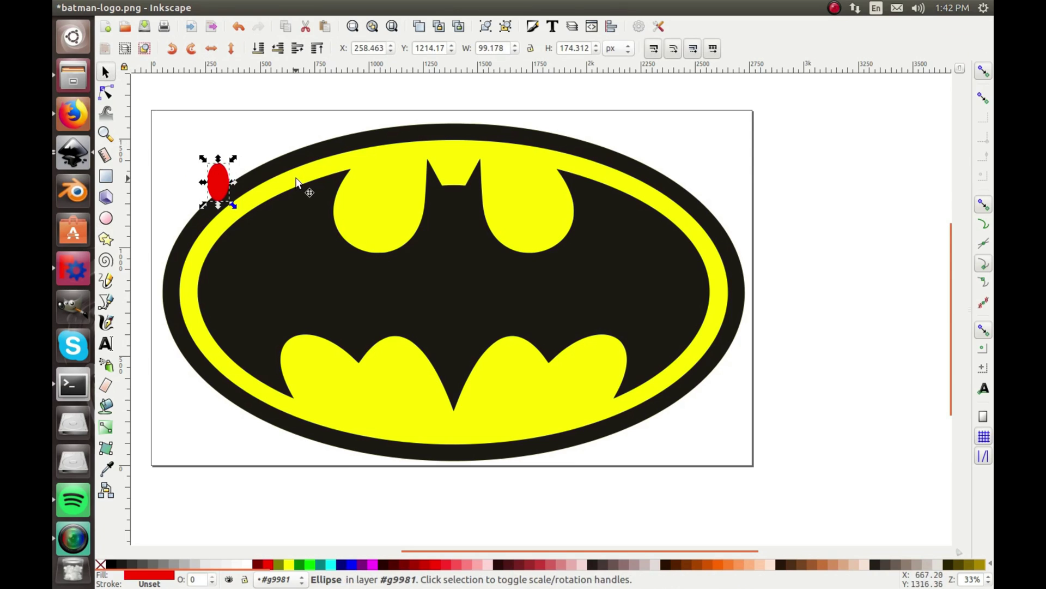
pyautogui.keyDown('shift'); pyautogui.click(263, 175); pyautogui.keyUp('shift')
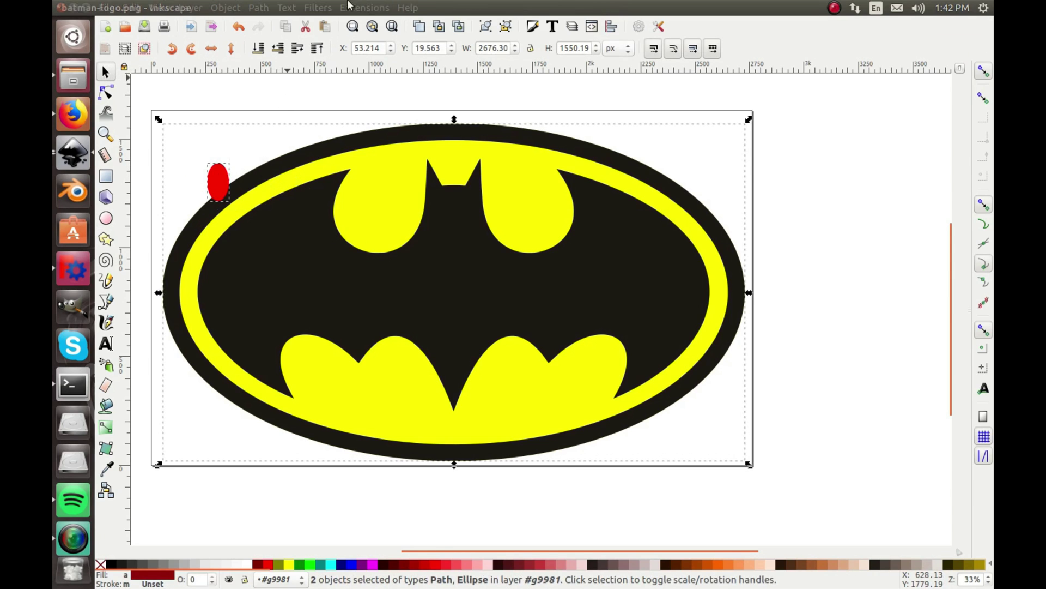
pyautogui.click(258, 8)
pyautogui.click(263, 88)
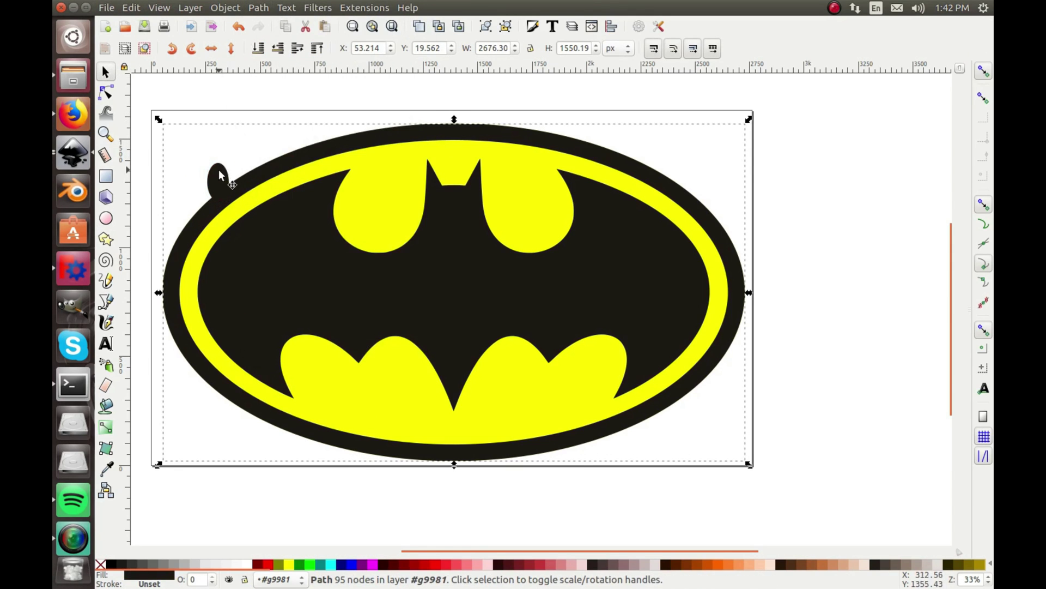
pyautogui.moveTo(218, 170); pyautogui.dragTo(297, 112)
pyautogui.hotkey('ctrl', 'z')
pyautogui.hotkey('ctrl', 'z')
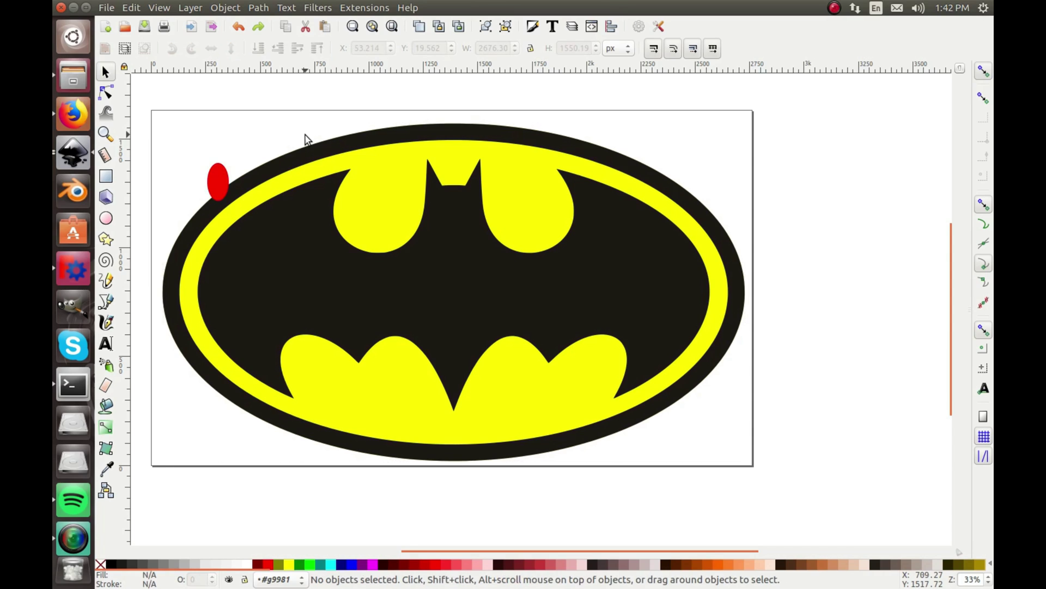
pyautogui.hotkey('ctrl', 'z')
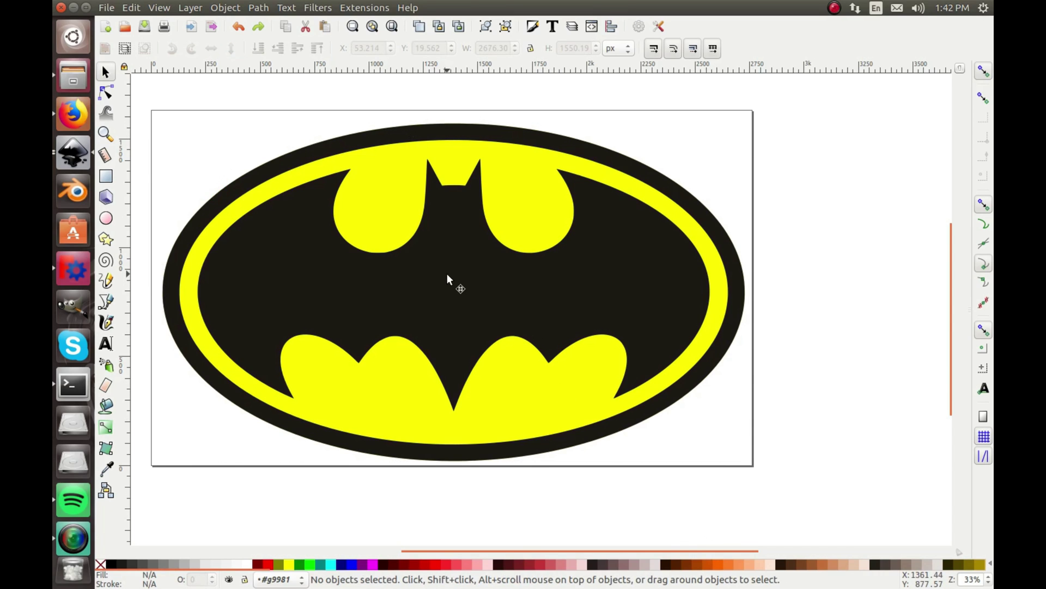
pyautogui.moveTo(443, 264); pyautogui.dragTo(496, 261)
pyautogui.hotkey('ctrl', 'z')
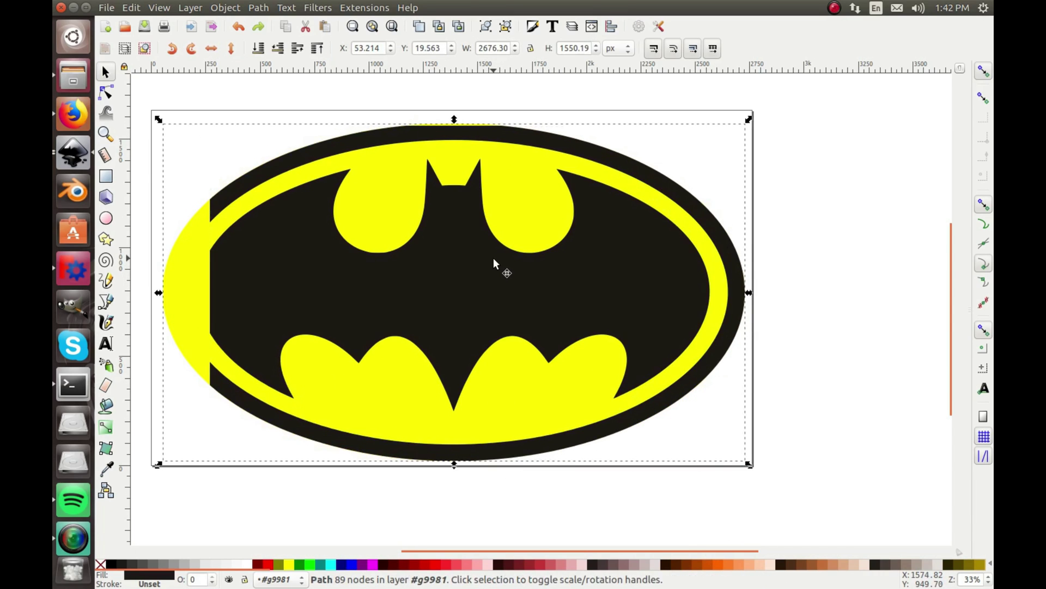
pyautogui.click(342, 91)
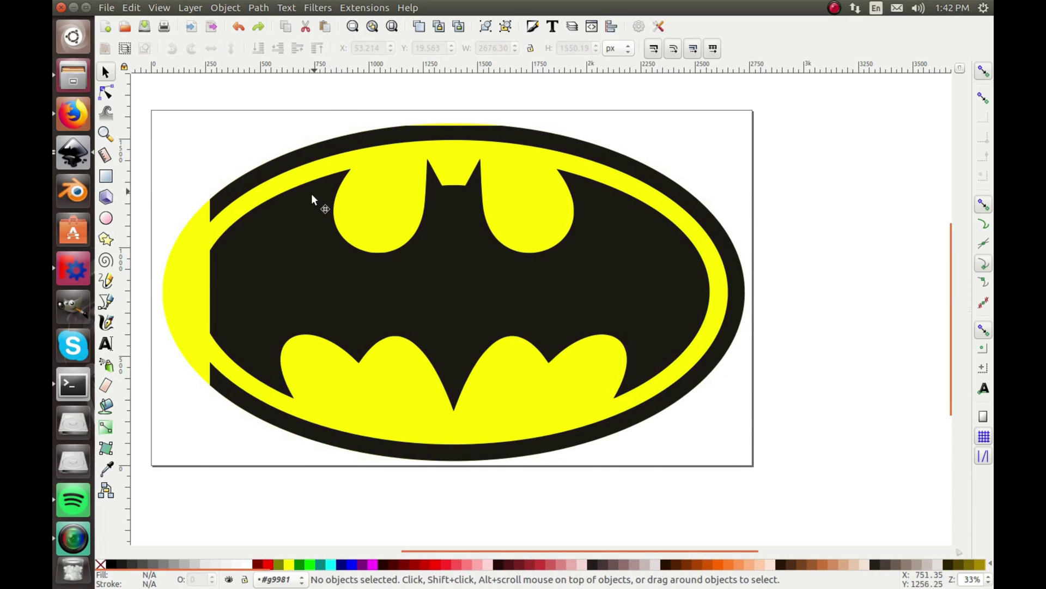
pyautogui.moveTo(299, 220); pyautogui.dragTo(340, 217)
pyautogui.hotkey('ctrl', 'z')
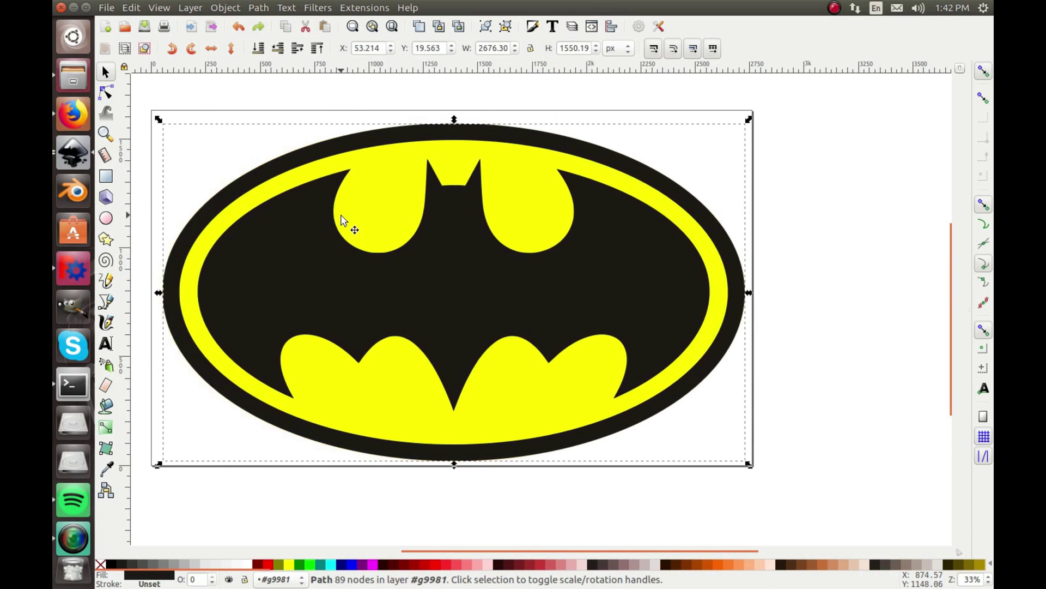
pyautogui.click(389, 104)
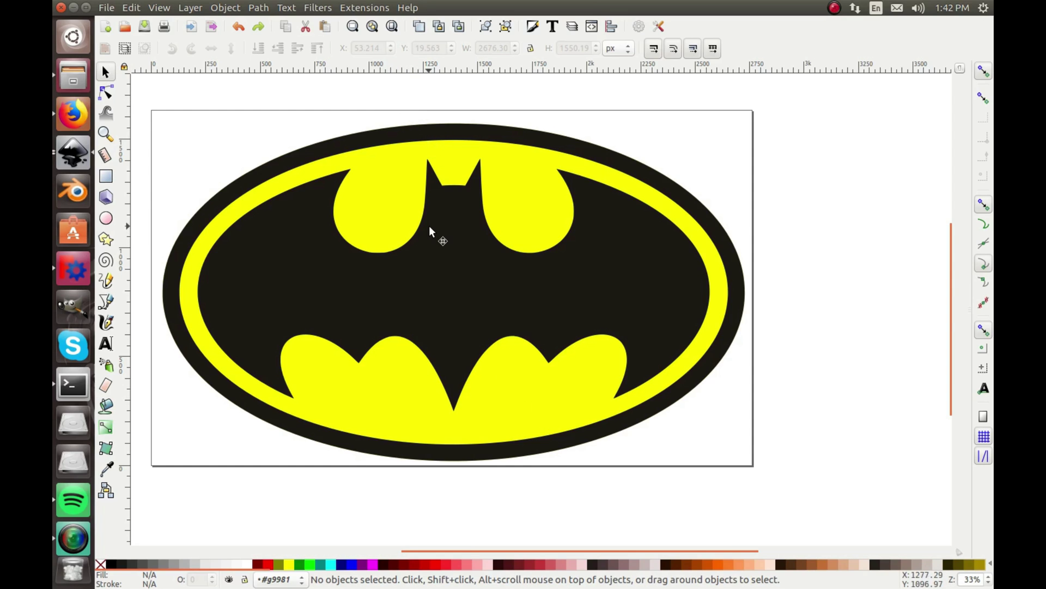
pyautogui.click(269, 5)
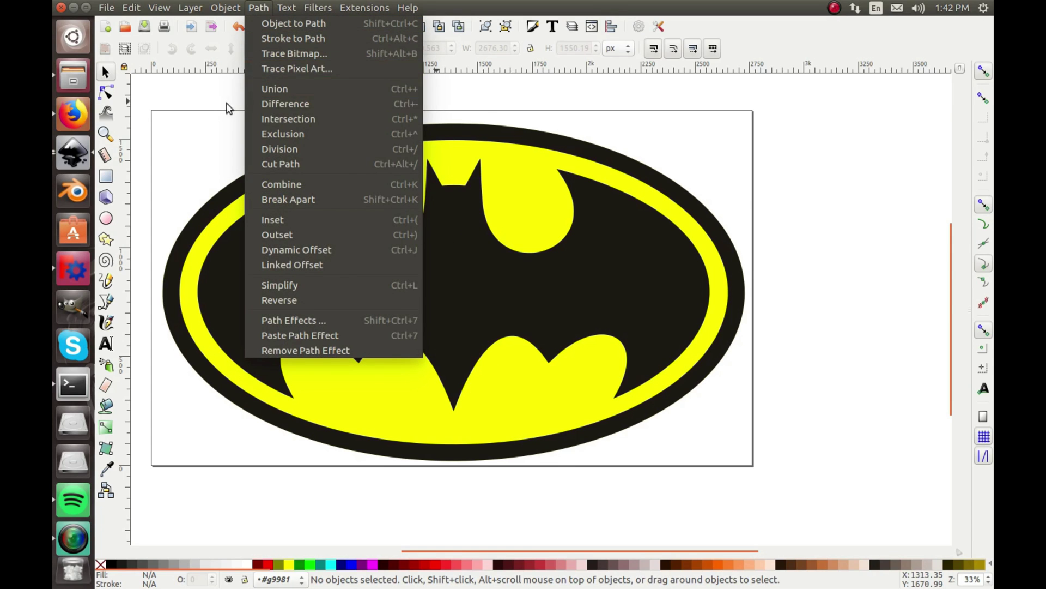
pyautogui.click(228, 107)
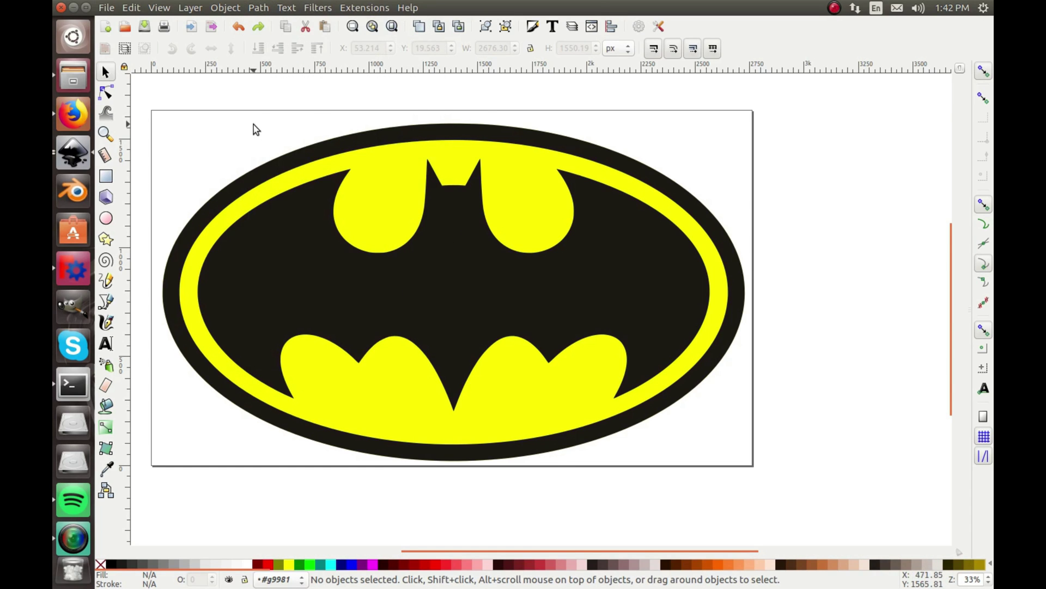